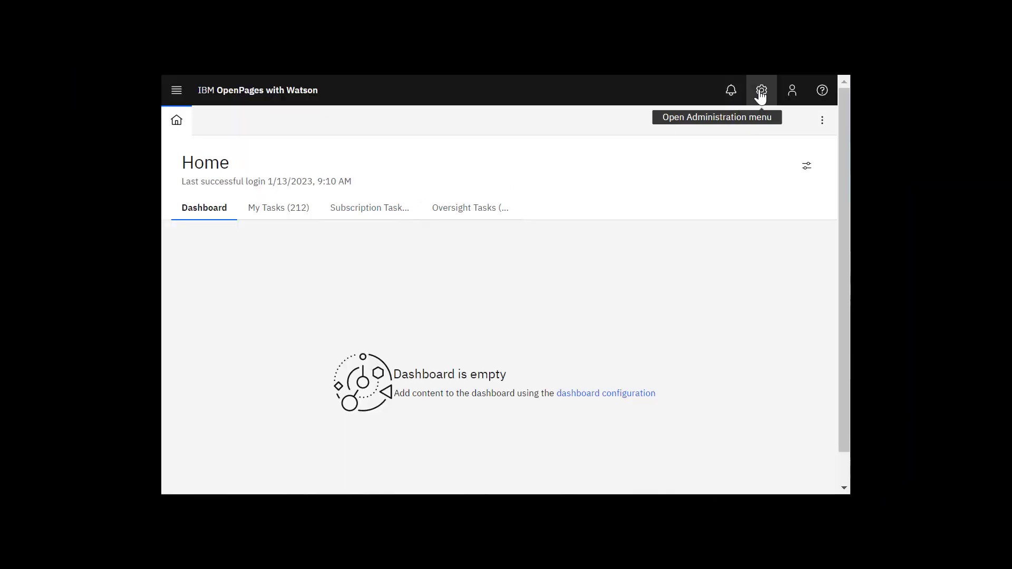
Go to System Configuration > Settings and expand the Applications > Common > Email folders
click(761, 94)
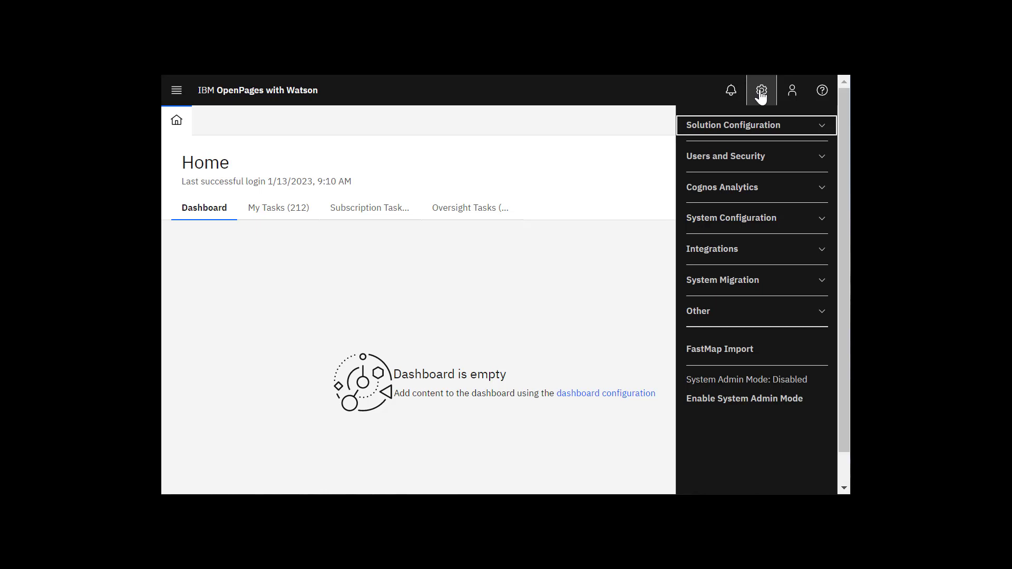
click(718, 220)
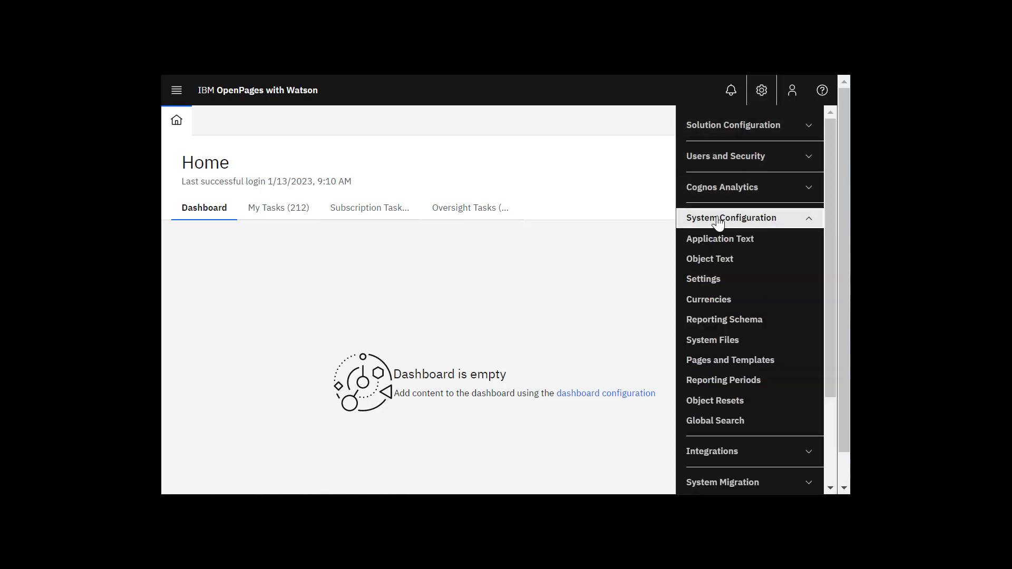
click(707, 280)
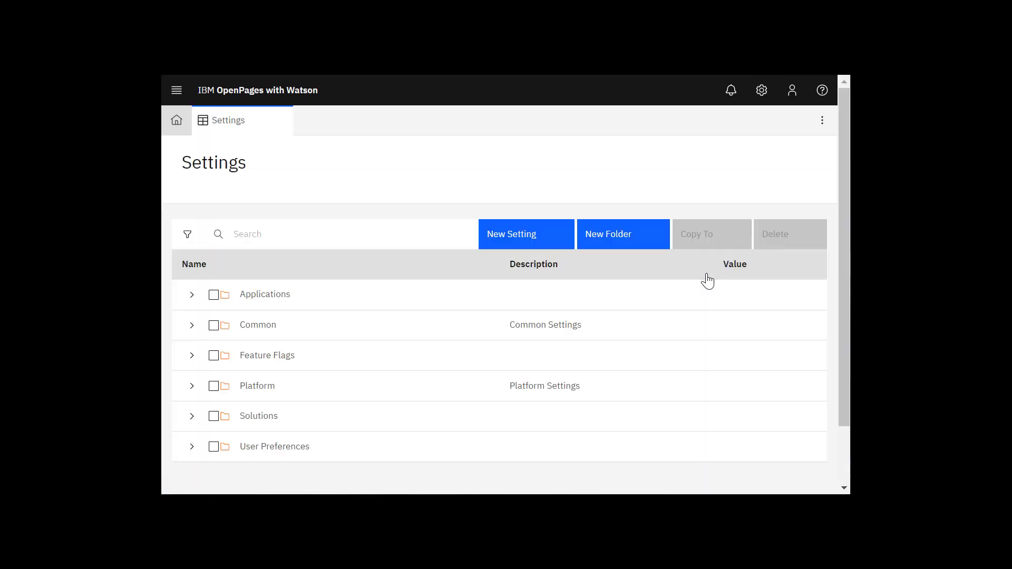
click(191, 296)
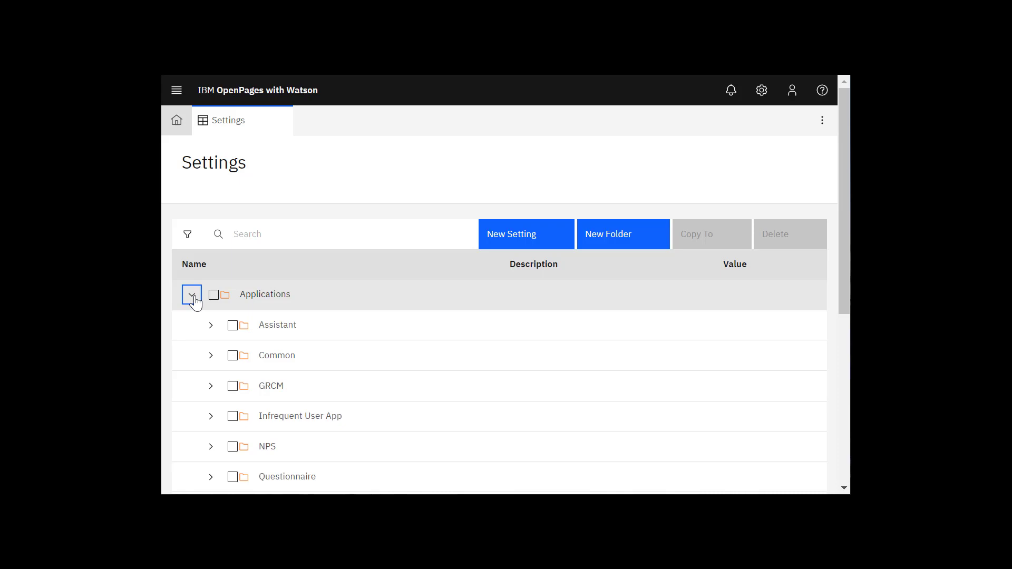
click(211, 358)
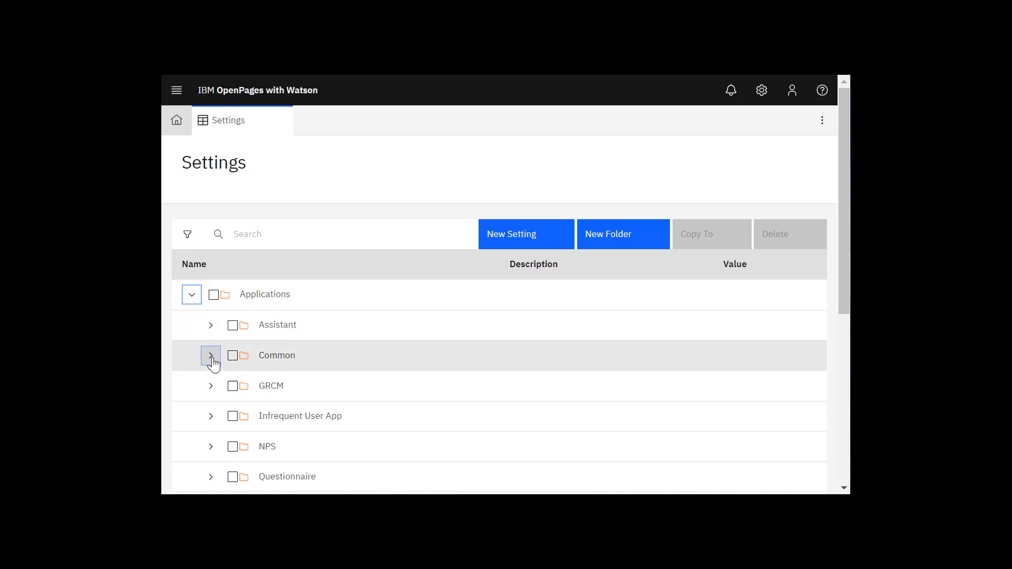
scroll(346, 363, down, 5)
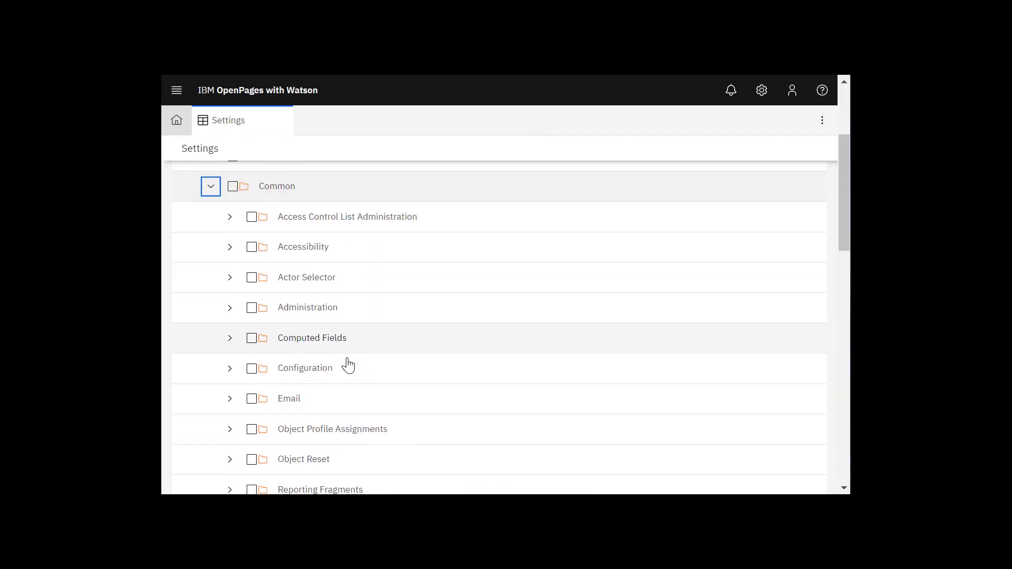
click(229, 334)
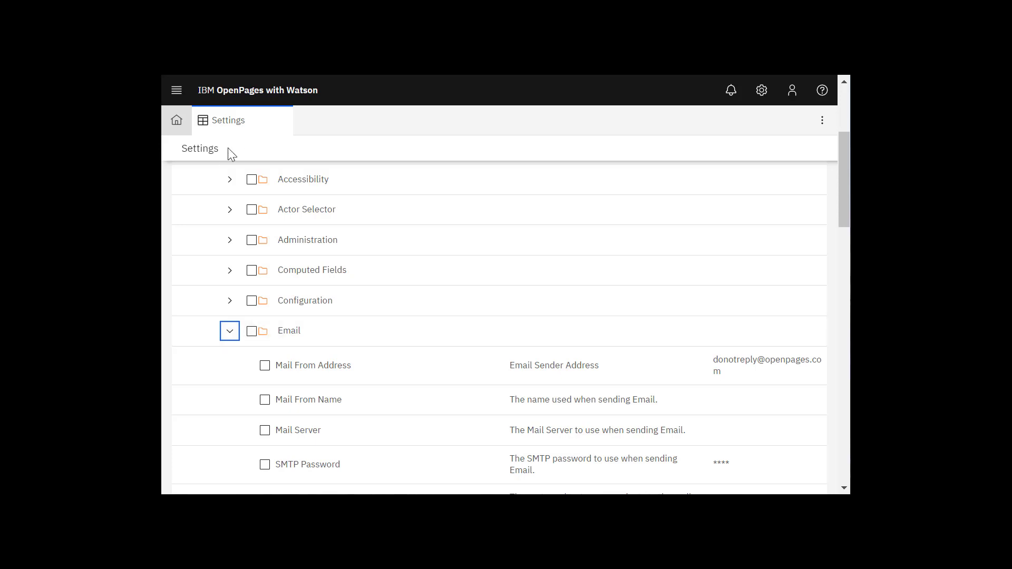
scroll(394, 149, up, 5)
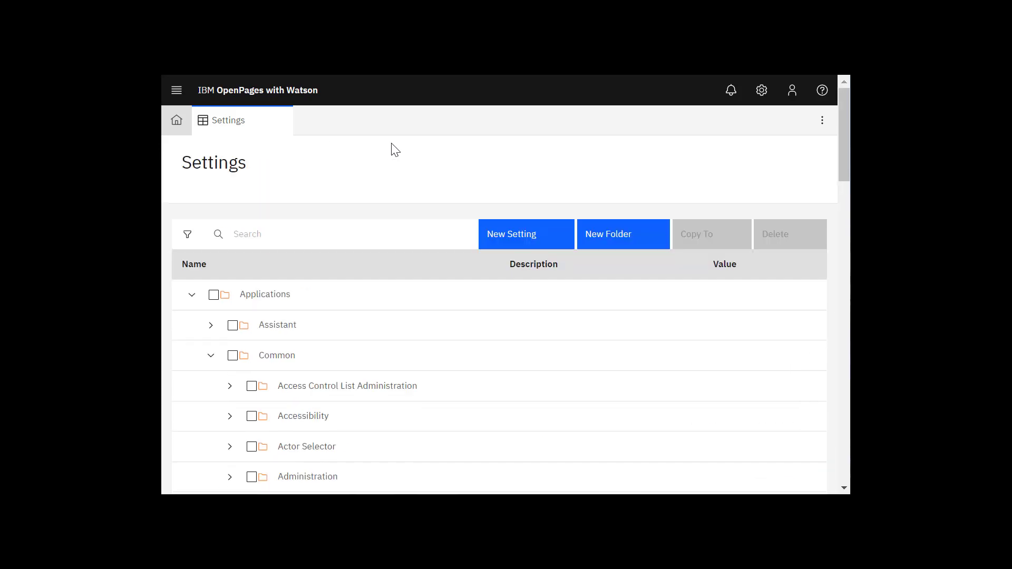
click(365, 234)
text(hidden)
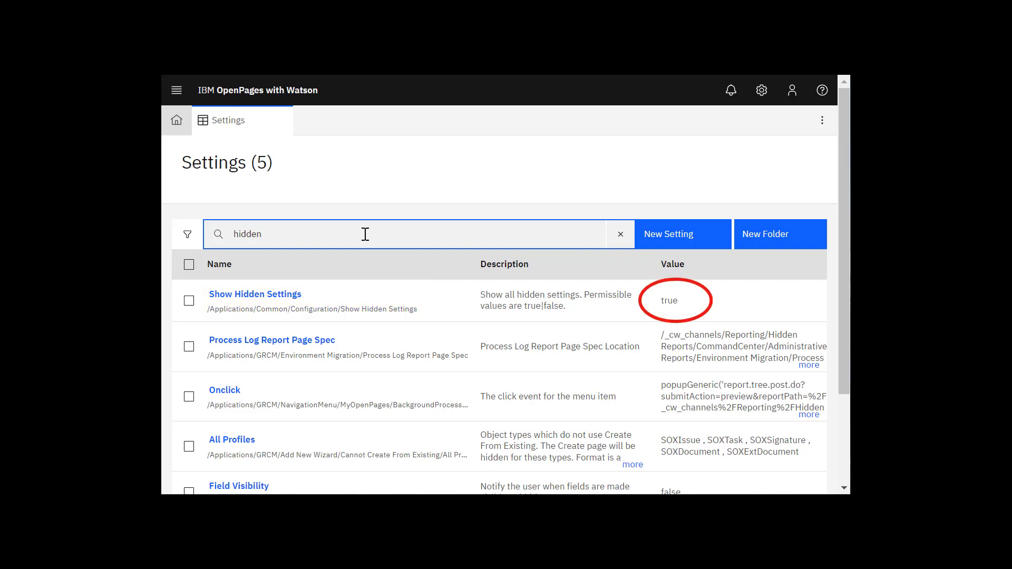
scroll(365, 234, down, 1)
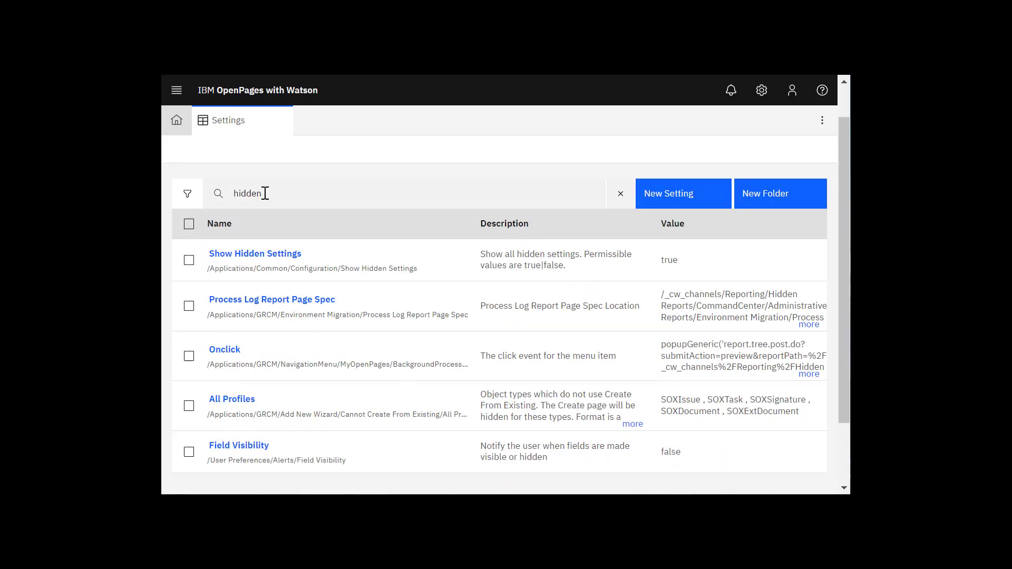
drag(264, 192, 224, 192)
key(BackSpace)
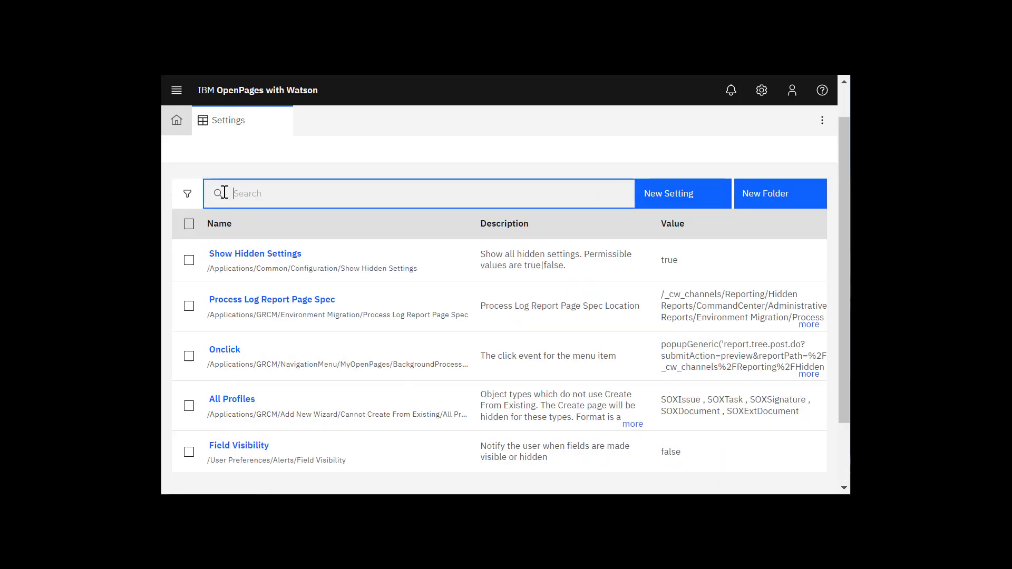
Enter 'OpenPages' as the Mail From Name value and save it
scroll(264, 334, down, 5)
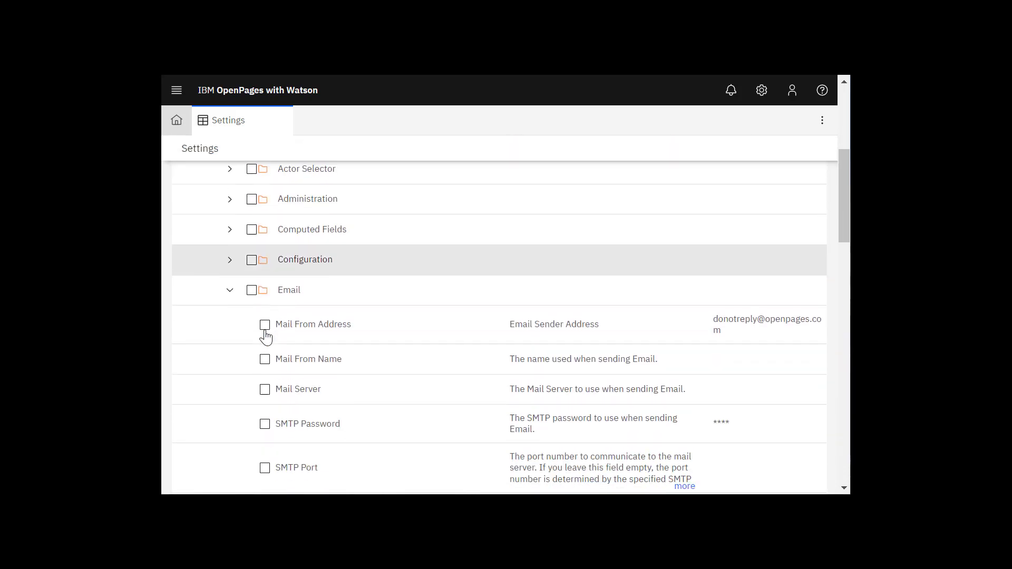
scroll(265, 336, down, 2)
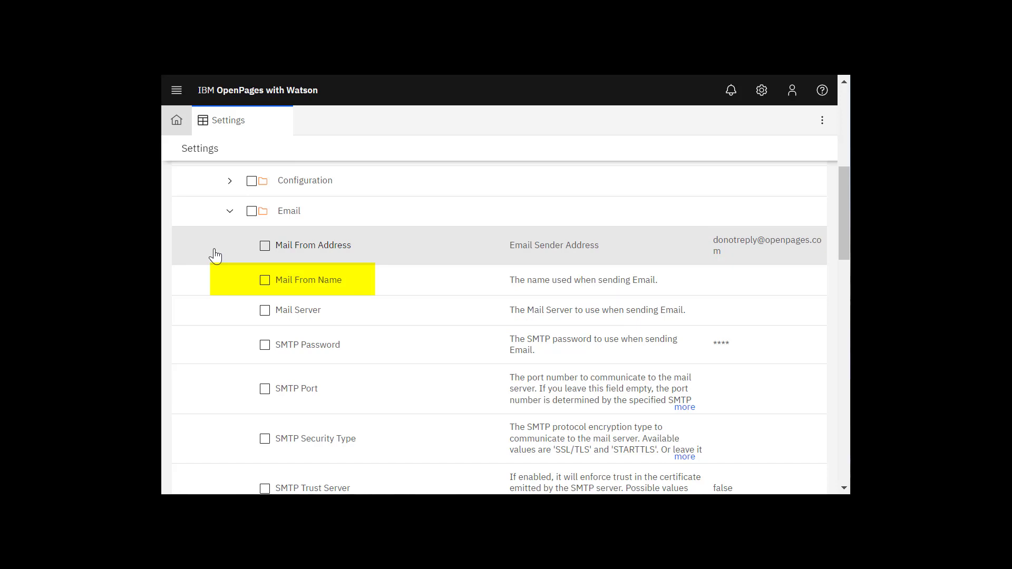
click(751, 285)
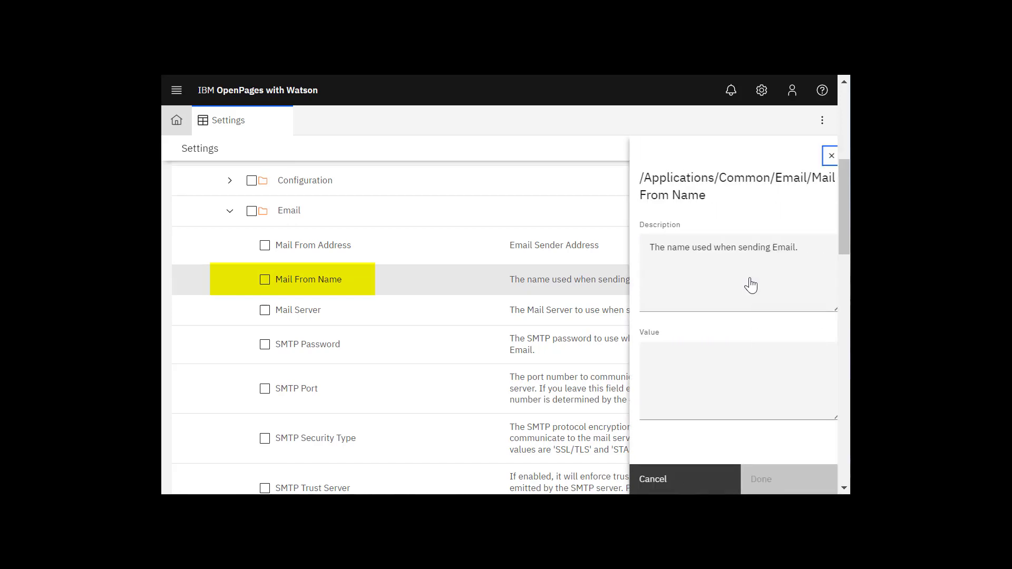
click(690, 353)
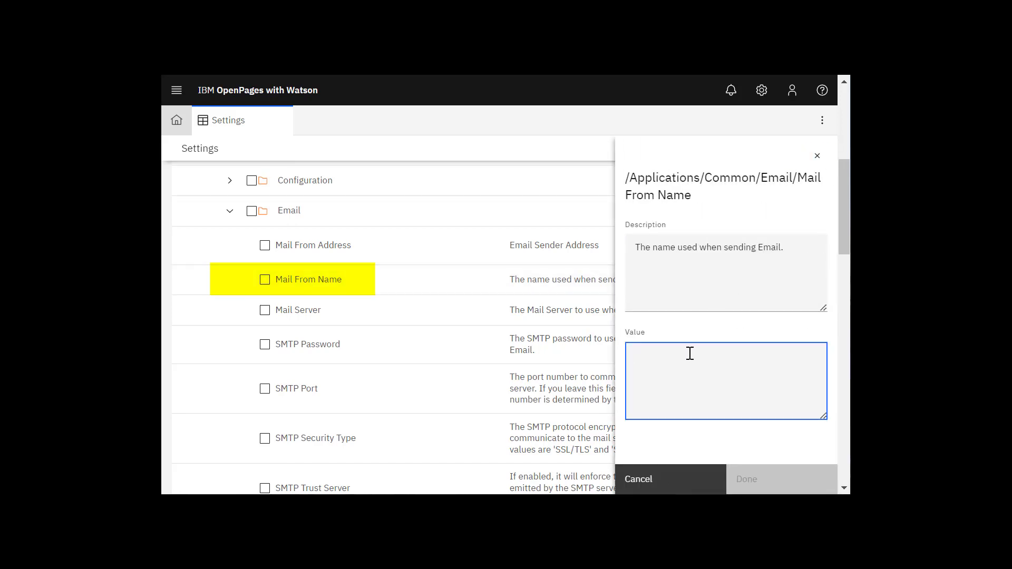
text(OpenPages)
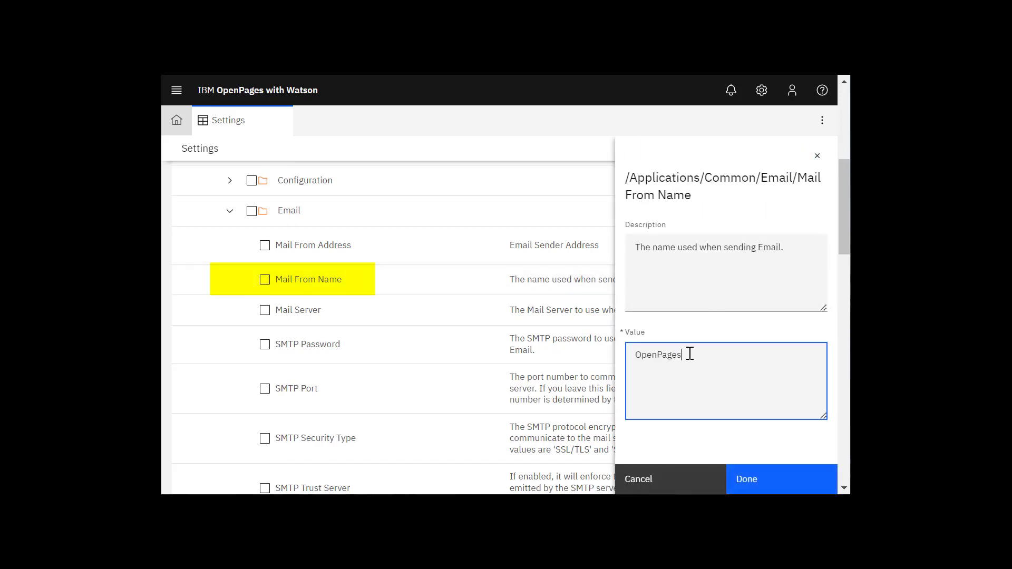
click(781, 481)
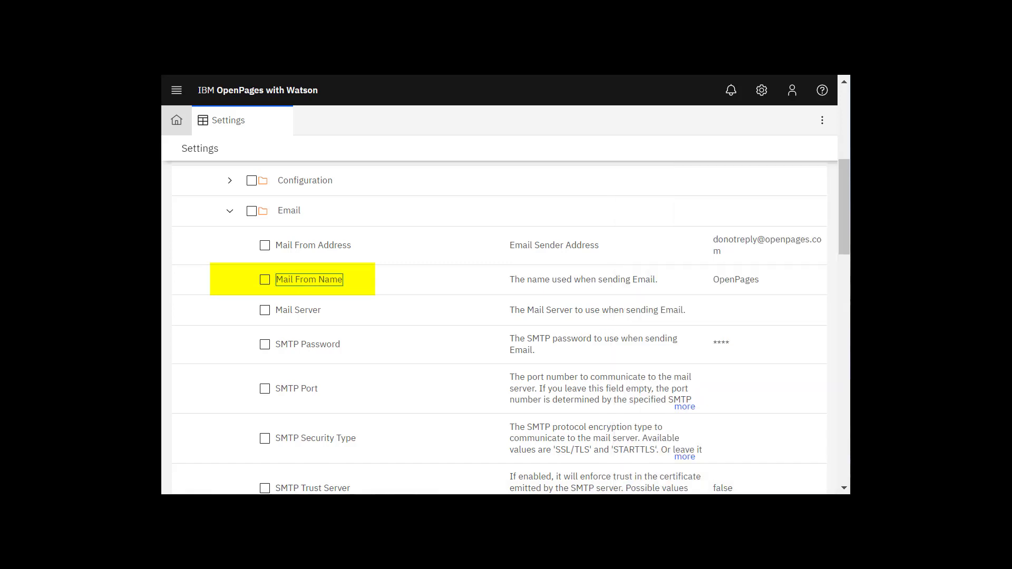
Filter the settings list by searching for /Solutions/ORM/Email
scroll(499, 325, down, 1)
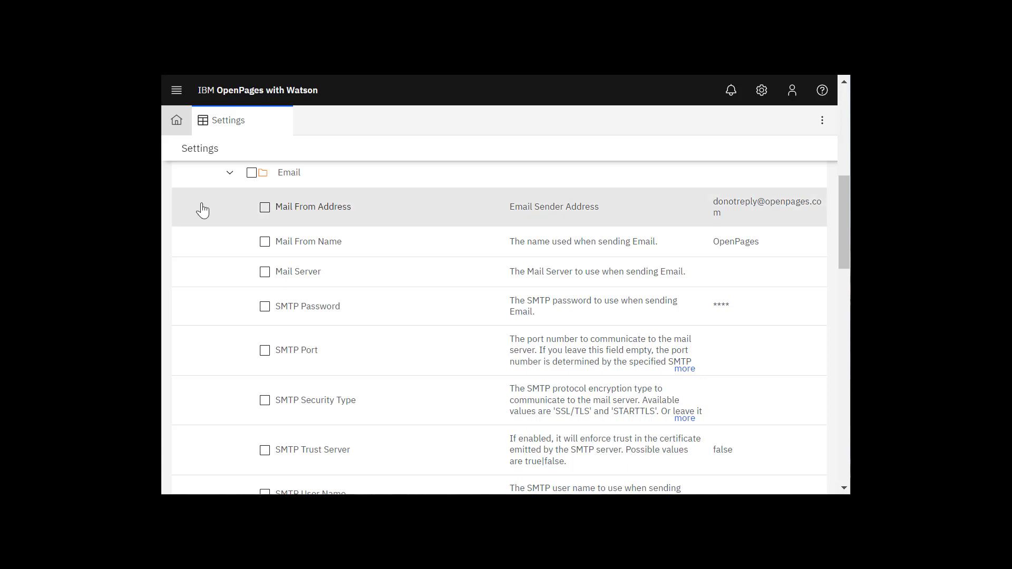
scroll(202, 209, up, 5)
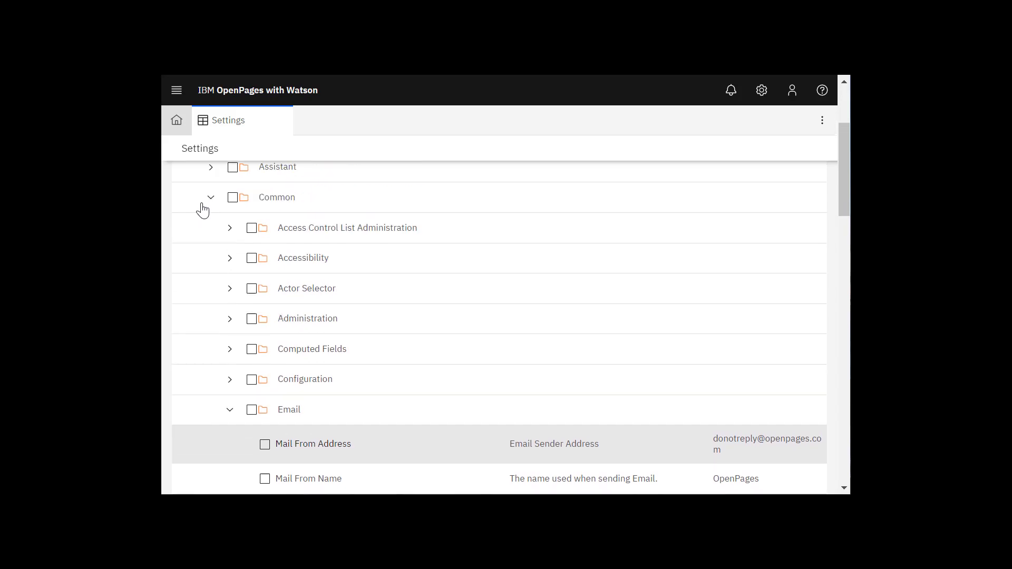
scroll(203, 210, up, 2)
scroll(202, 210, up, 2)
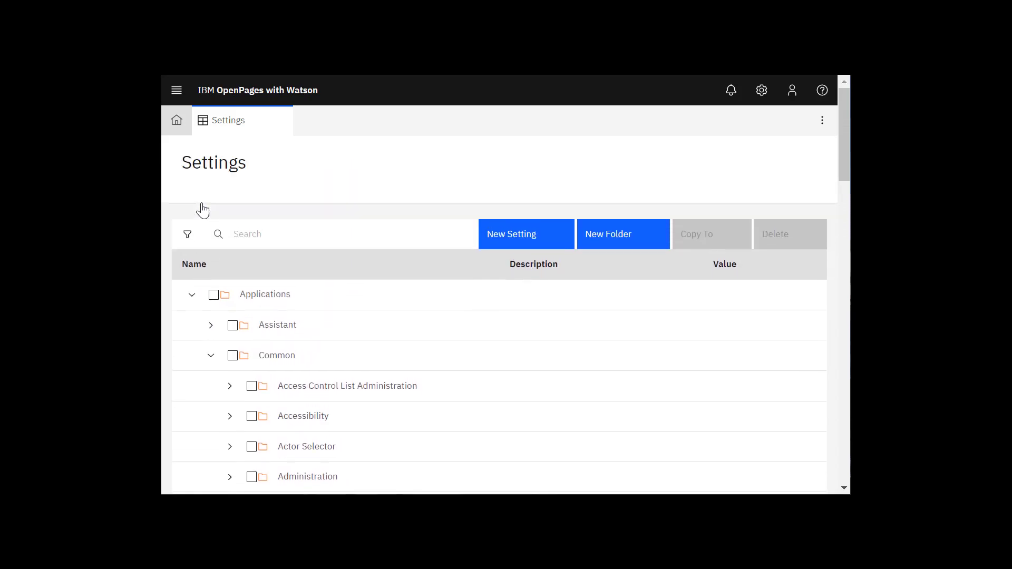
click(267, 232)
text(/Solutions/ORM/Email)
key(Return)
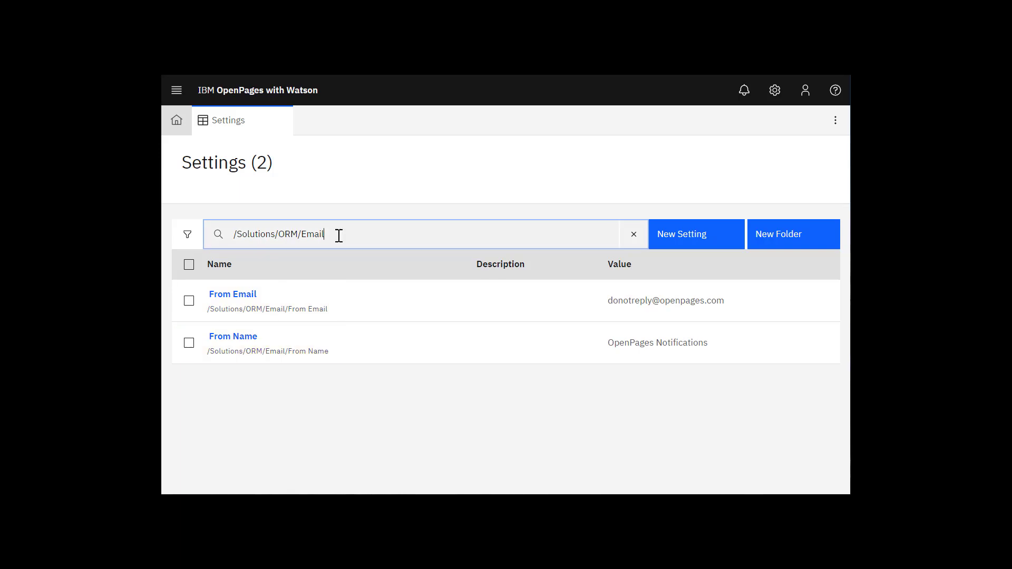
drag(329, 236, 232, 238)
Clear the search and enter mail.openpages.com as the Mail Server value
key(BackSpace)
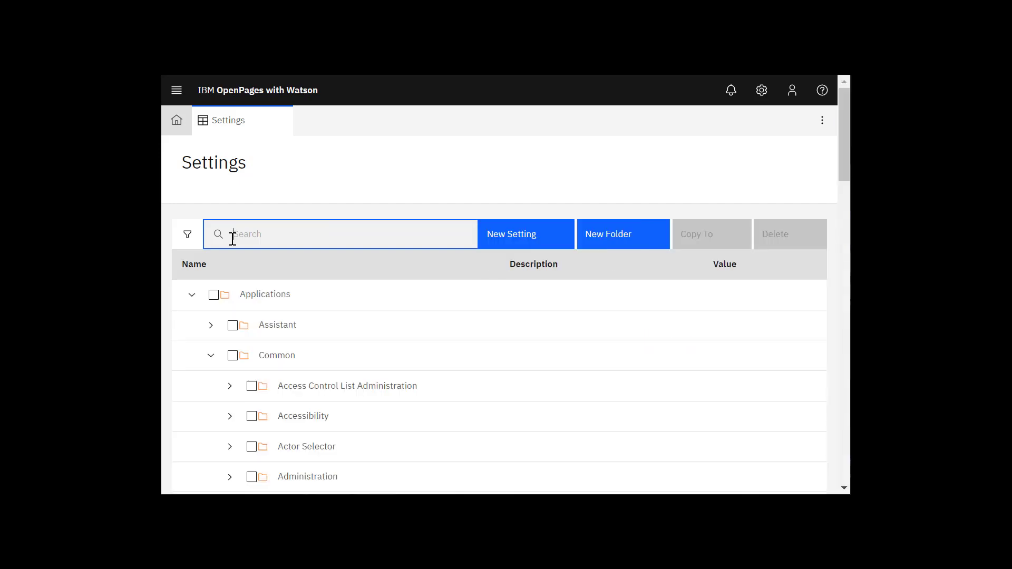
scroll(264, 322, down, 5)
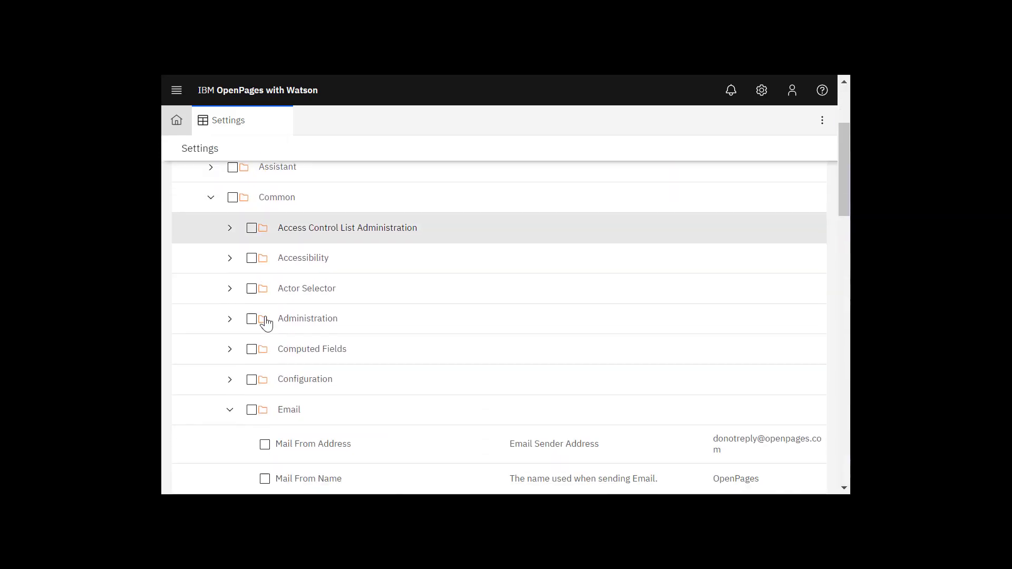
scroll(266, 322, down, 3)
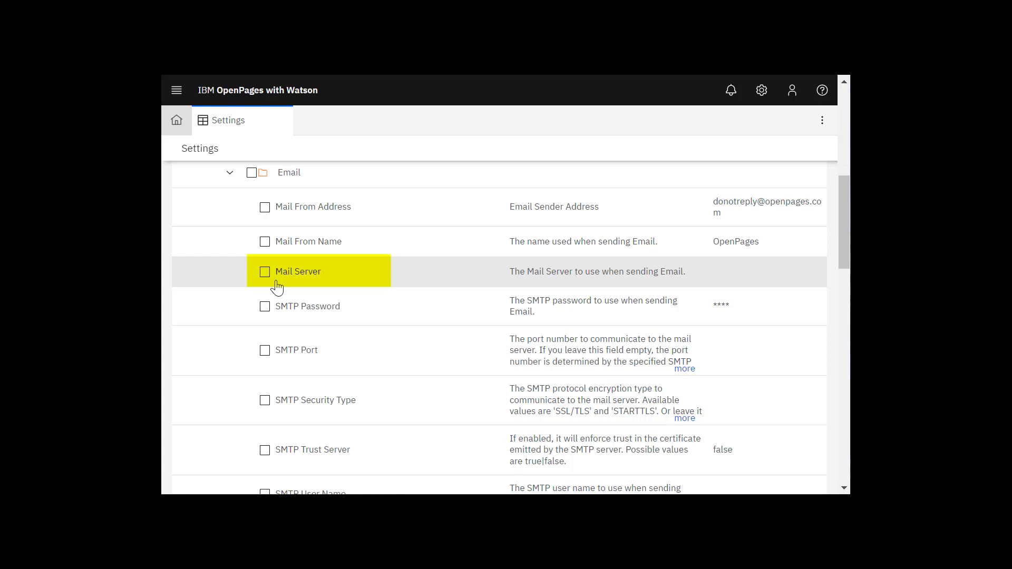
click(725, 277)
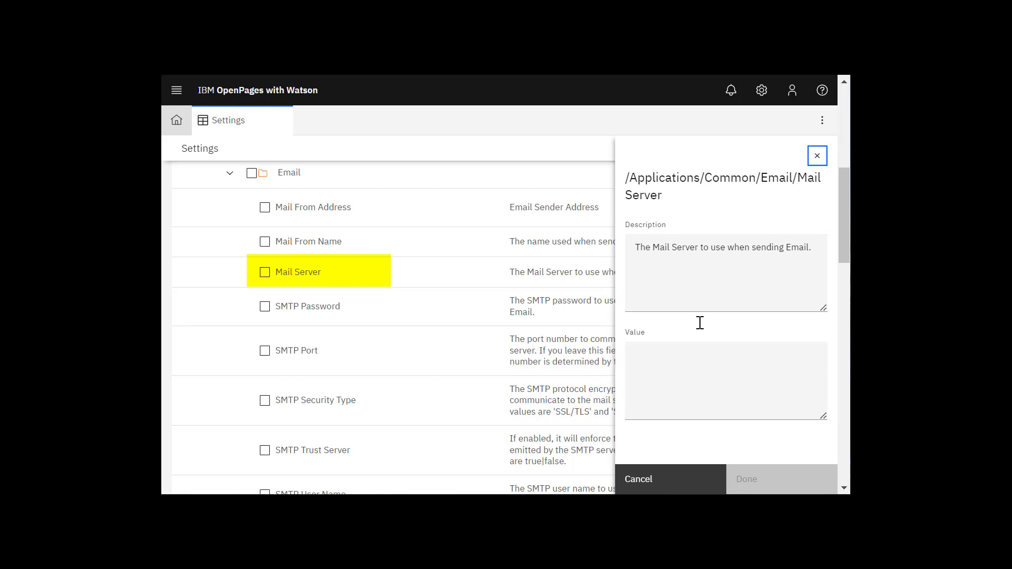
click(687, 360)
text(mail.openpages.com)
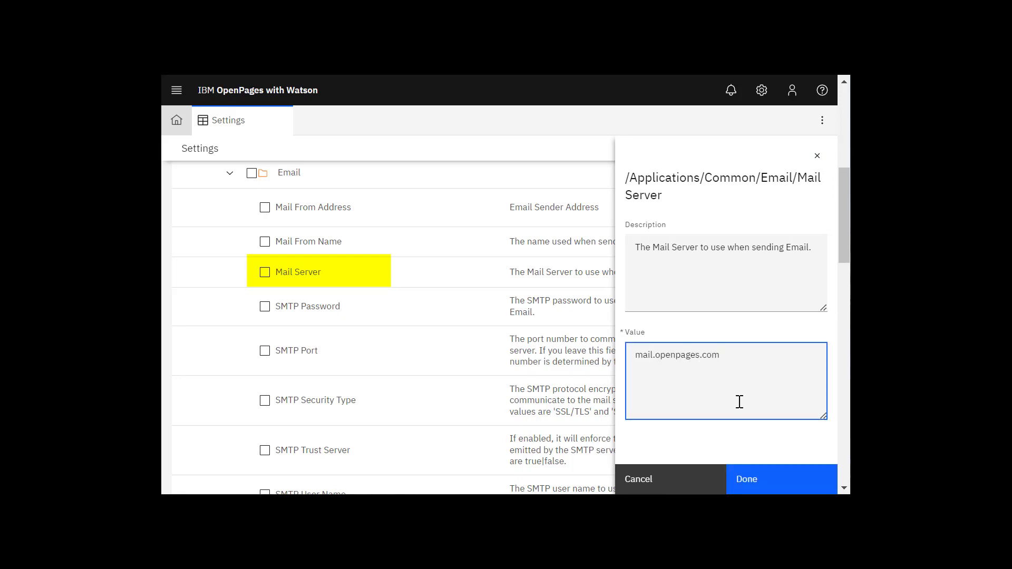
click(767, 478)
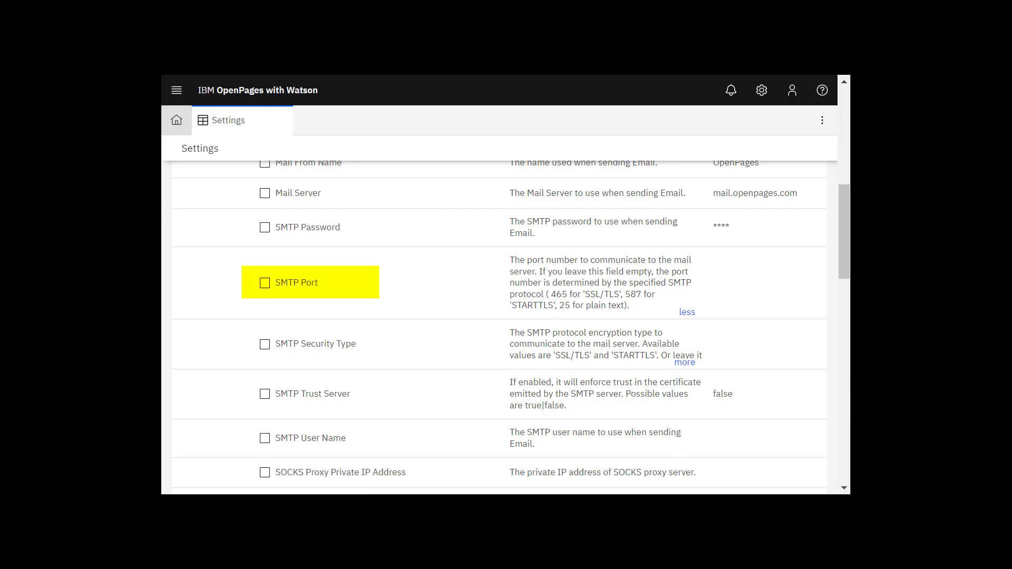
Enter 465 as the SMTP Port value and save it
click(749, 299)
click(691, 351)
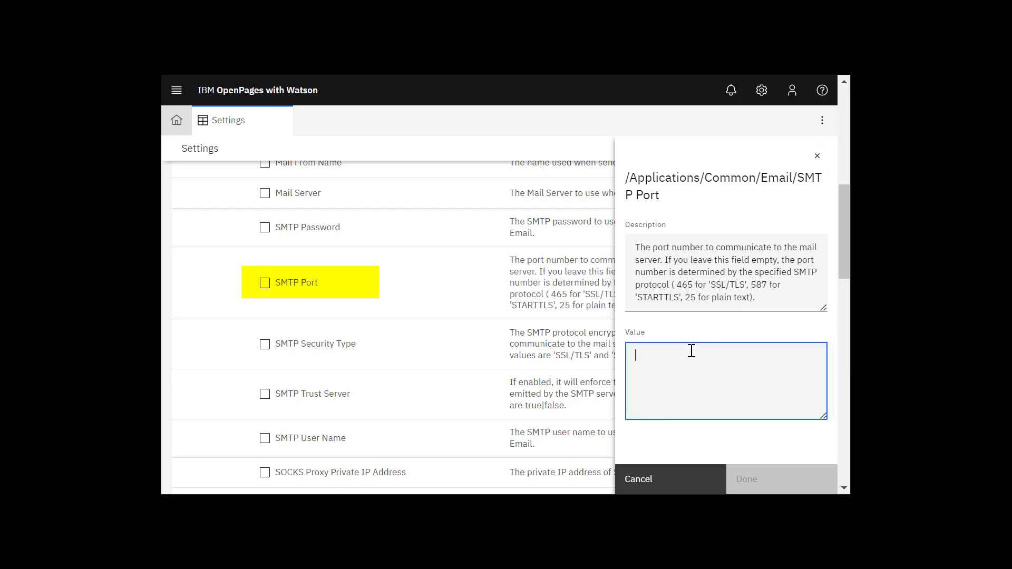
text(465)
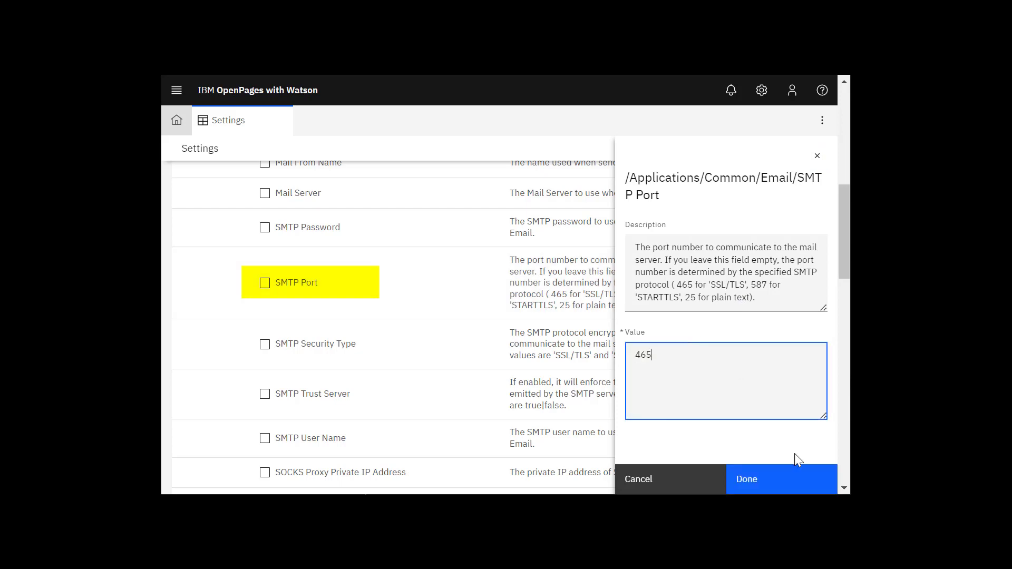
click(791, 474)
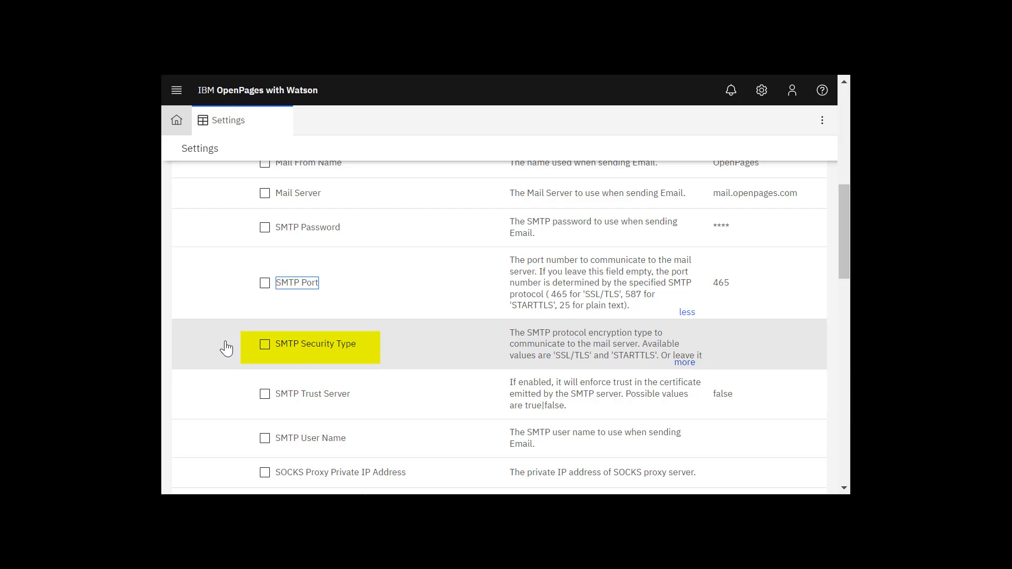
Copy SSL/TLS from the description into the SMTP Security Type value and save it
click(751, 351)
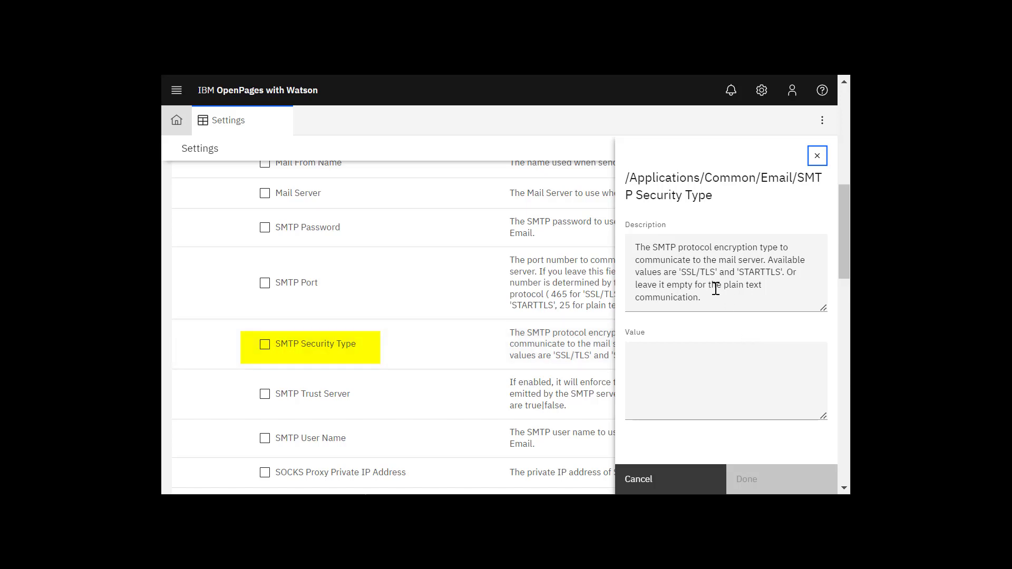
drag(684, 271, 715, 272)
key(ctrl+c)
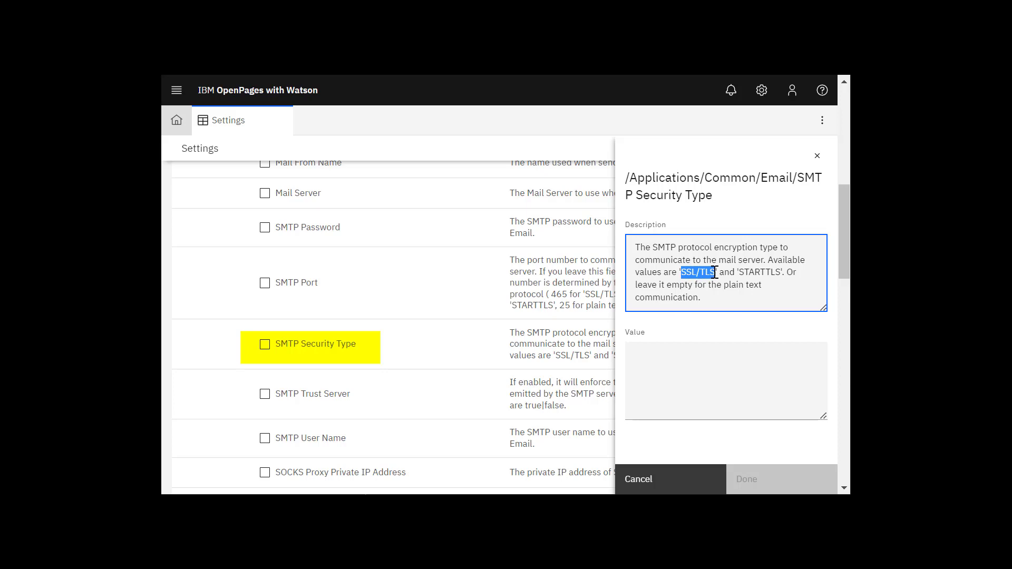
click(655, 358)
key(ctrl+v)
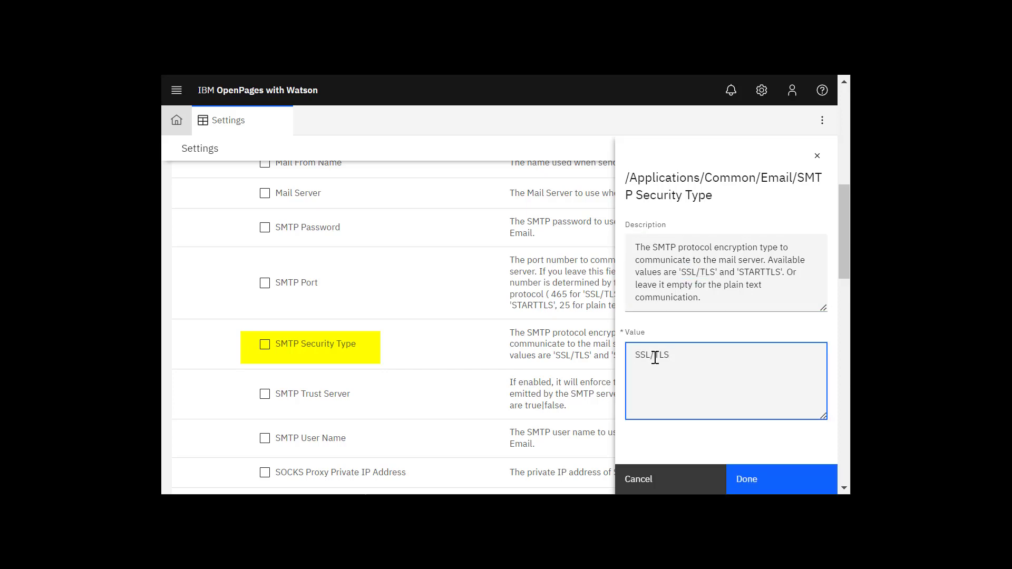
click(777, 481)
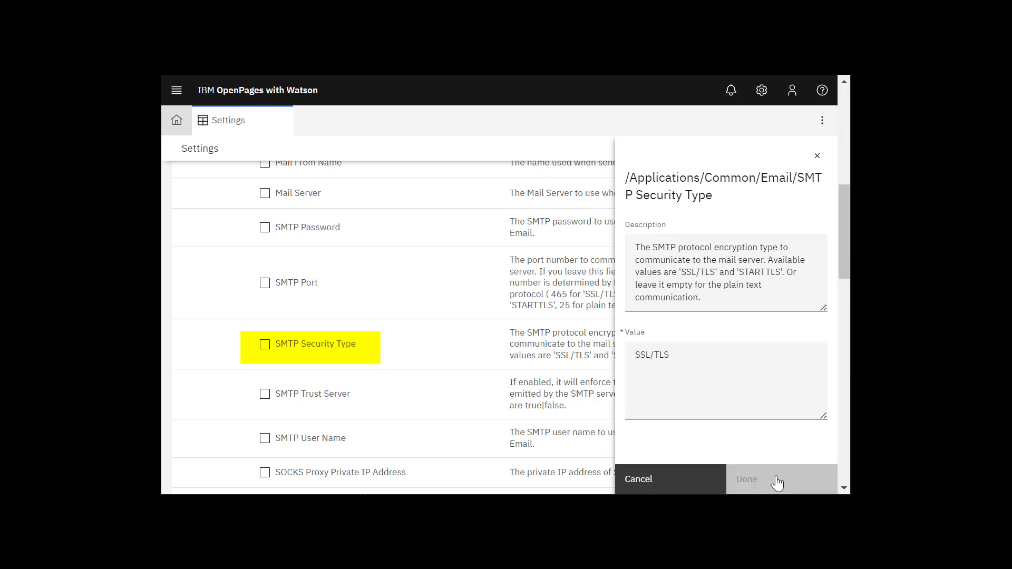